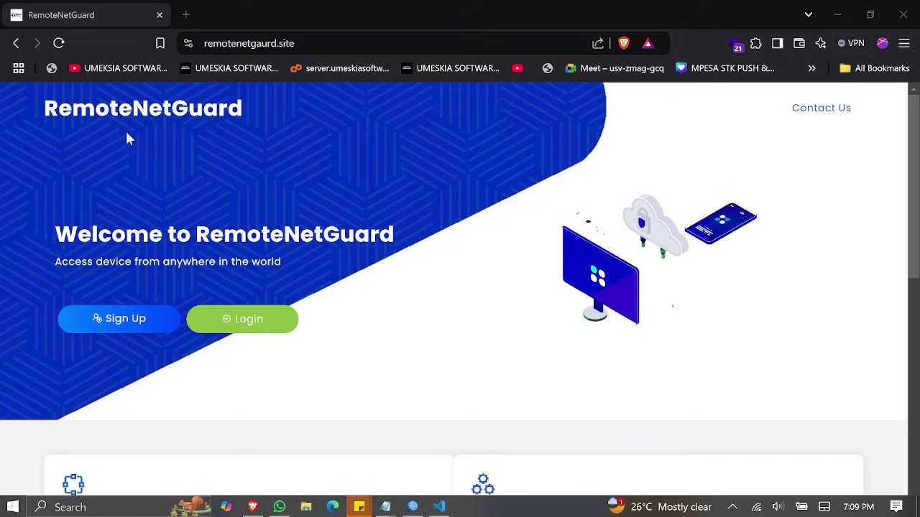
Log in to the RemoteNetGuard panel with the saved username and password, and dismiss the login confirmation.
{"action": "scroll", "coordinate": [129, 139], "scroll_direction": "down", "scroll_amount": 3}
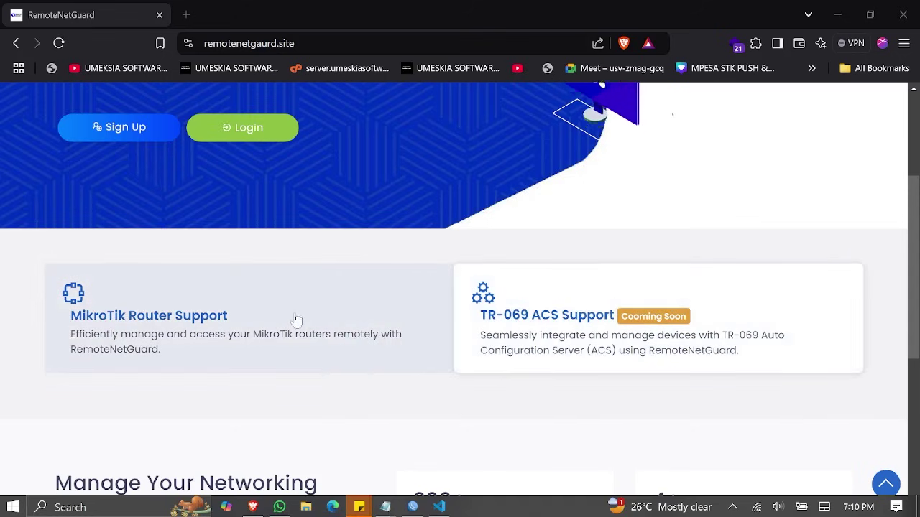
{"action": "scroll", "coordinate": [294, 318], "scroll_direction": "up", "scroll_amount": 3}
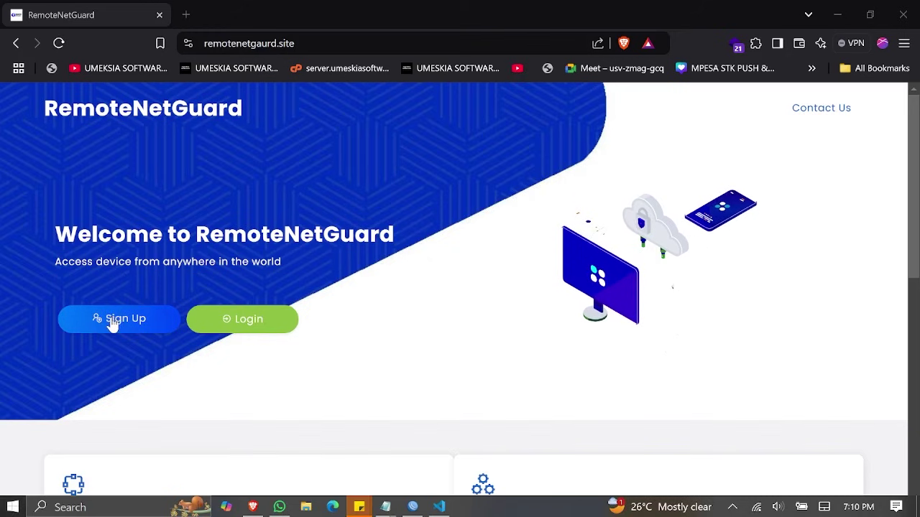
{"action": "left_click", "coordinate": [232, 325]}
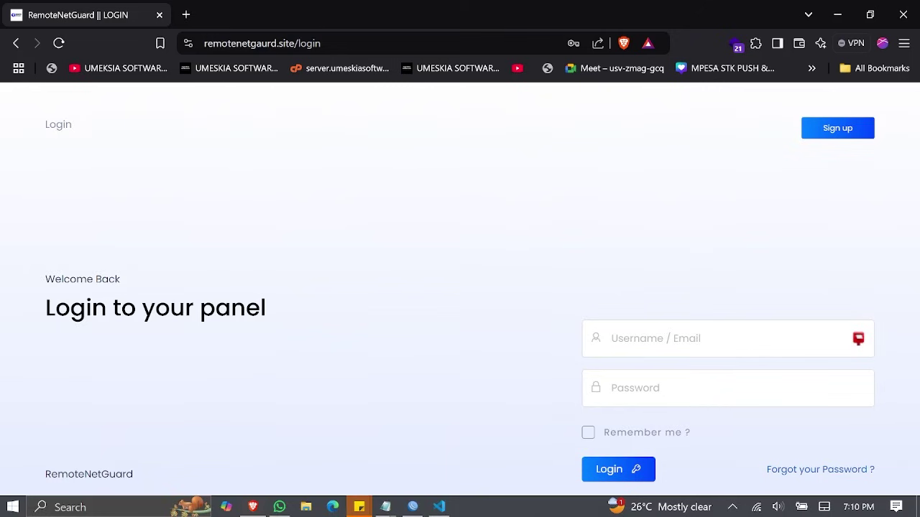
{"action": "left_click", "coordinate": [718, 339]}
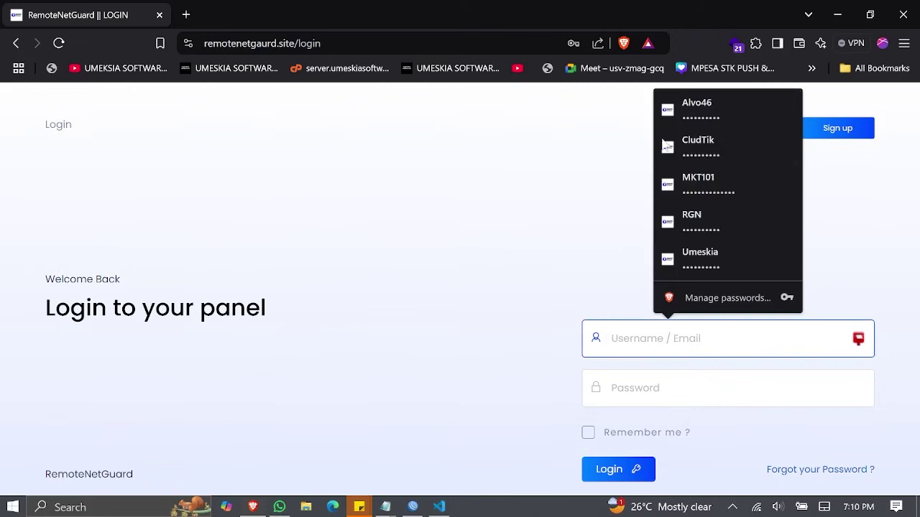
{"action": "left_click", "coordinate": [671, 110]}
{"action": "left_click", "coordinate": [609, 468]}
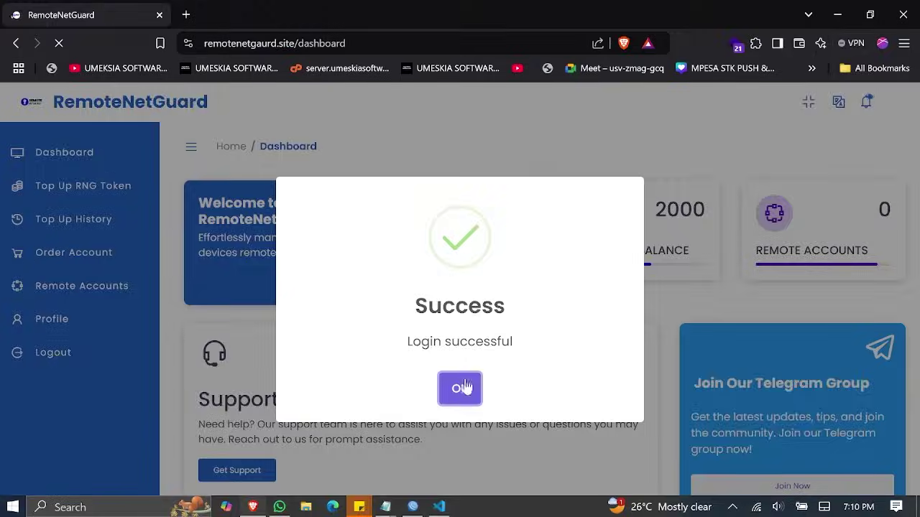
{"action": "left_click", "coordinate": [458, 389]}
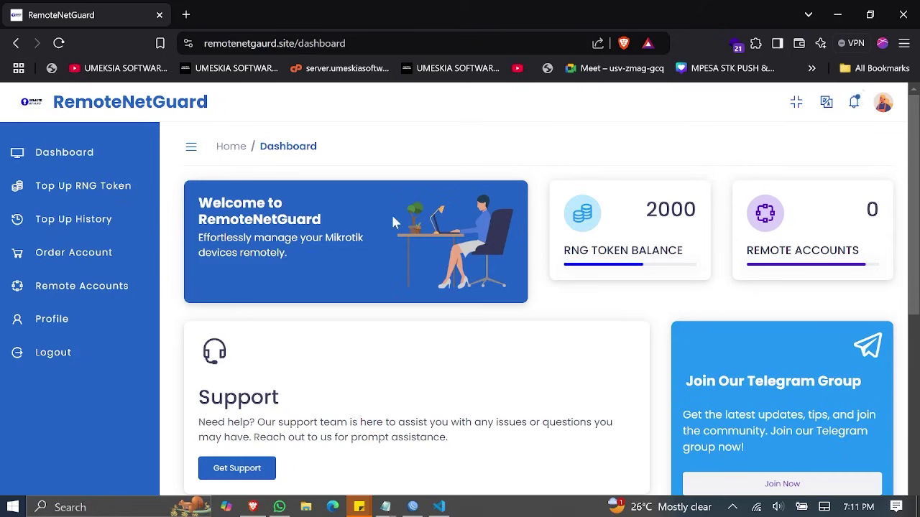
Examine the RNG token top-up packages and, for the 1000 Tokens - $ 1 package, the available payment methods.
{"action": "left_click", "coordinate": [79, 195]}
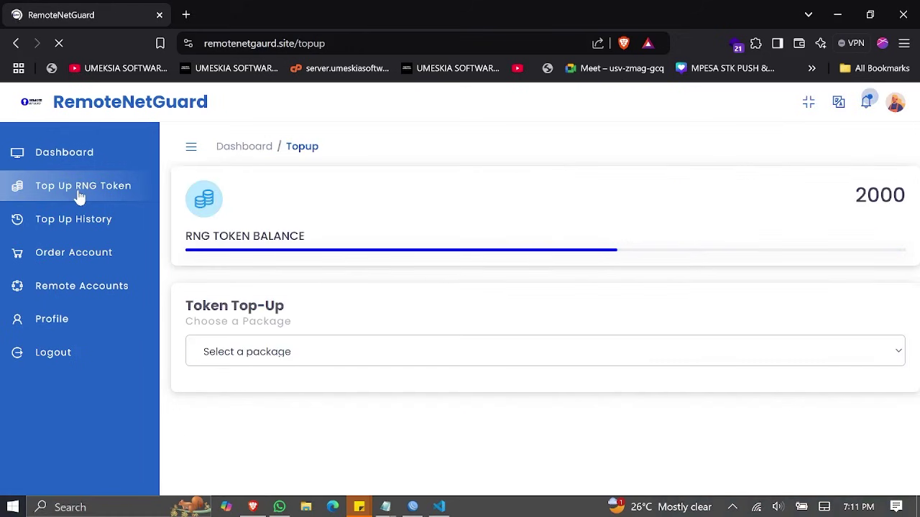
{"action": "left_click", "coordinate": [258, 353]}
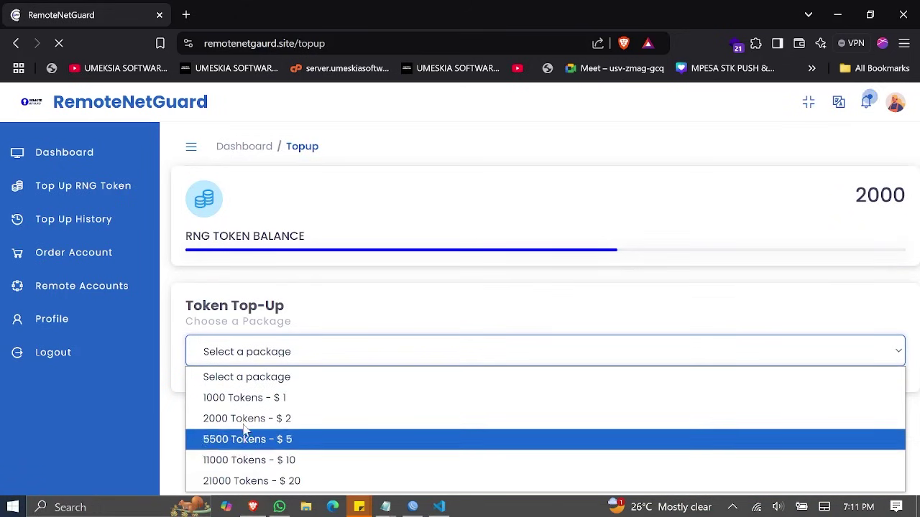
{"action": "left_click", "coordinate": [297, 306]}
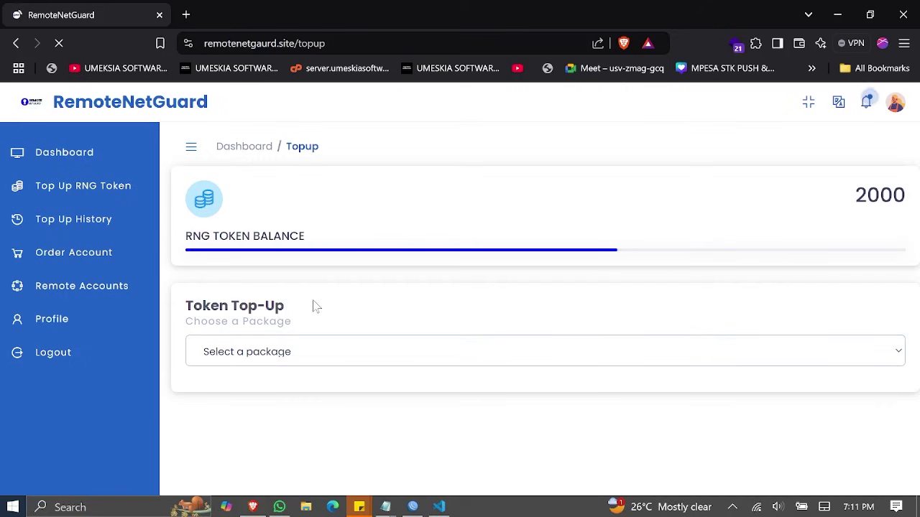
{"action": "left_click", "coordinate": [222, 357]}
{"action": "left_click", "coordinate": [237, 397]}
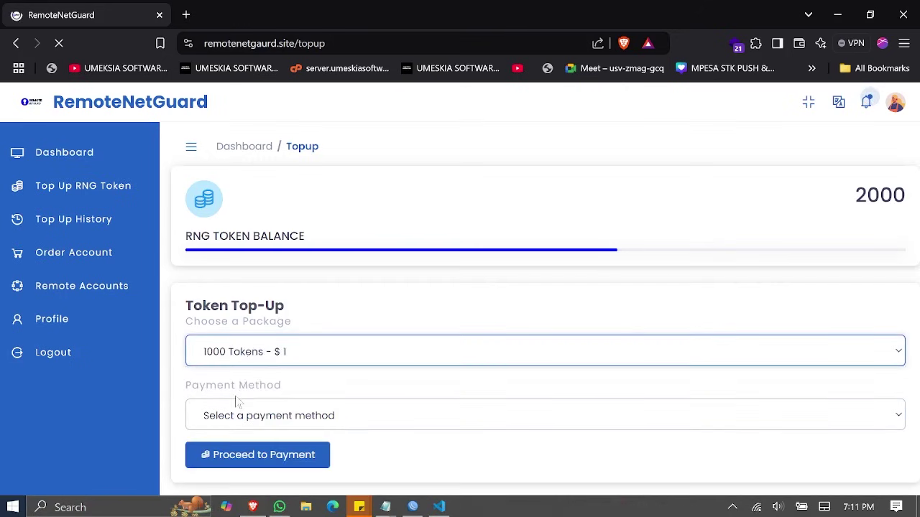
{"action": "left_click", "coordinate": [241, 414]}
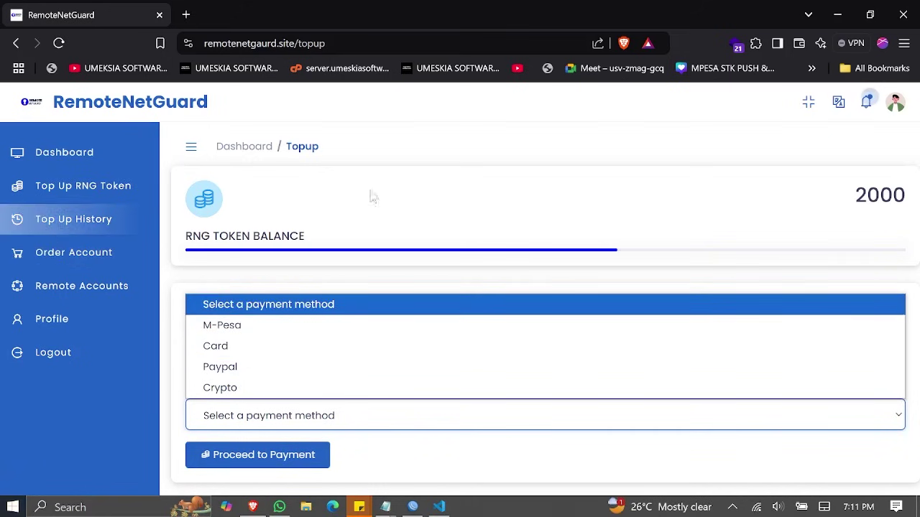
{"action": "left_click", "coordinate": [886, 195]}
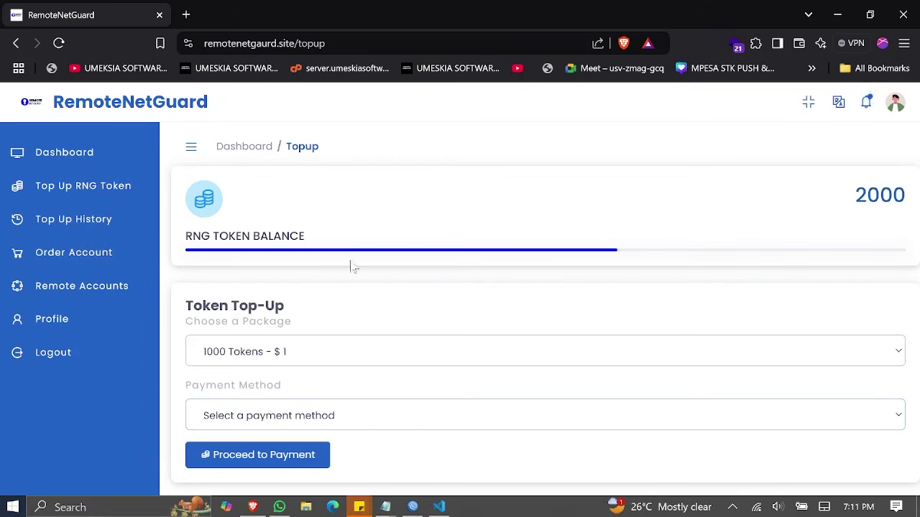
Start a new remote account order and name it CloudTikHome.
{"action": "left_click", "coordinate": [88, 254]}
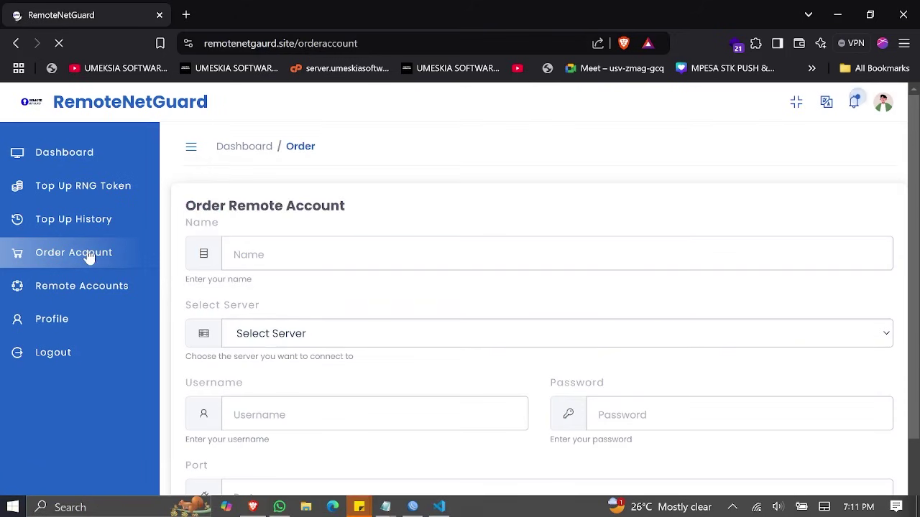
{"action": "left_click", "coordinate": [291, 253]}
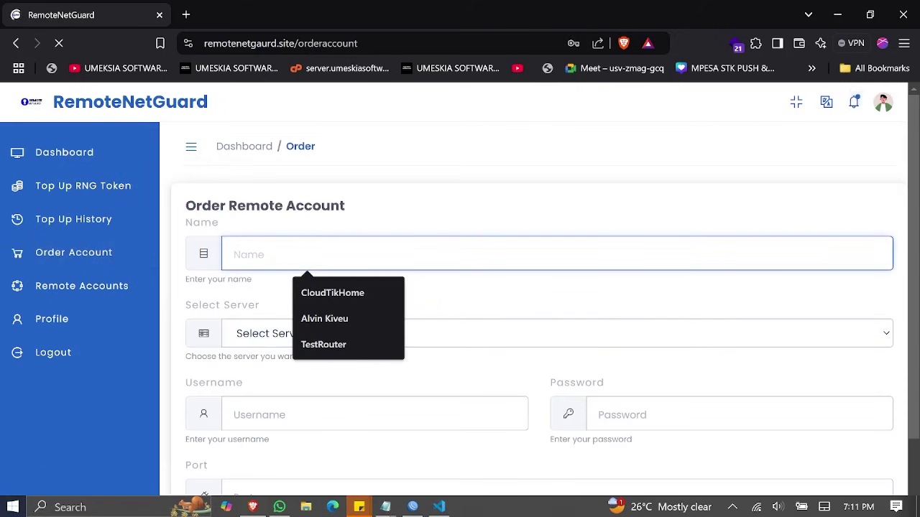
{"action": "left_click", "coordinate": [335, 293]}
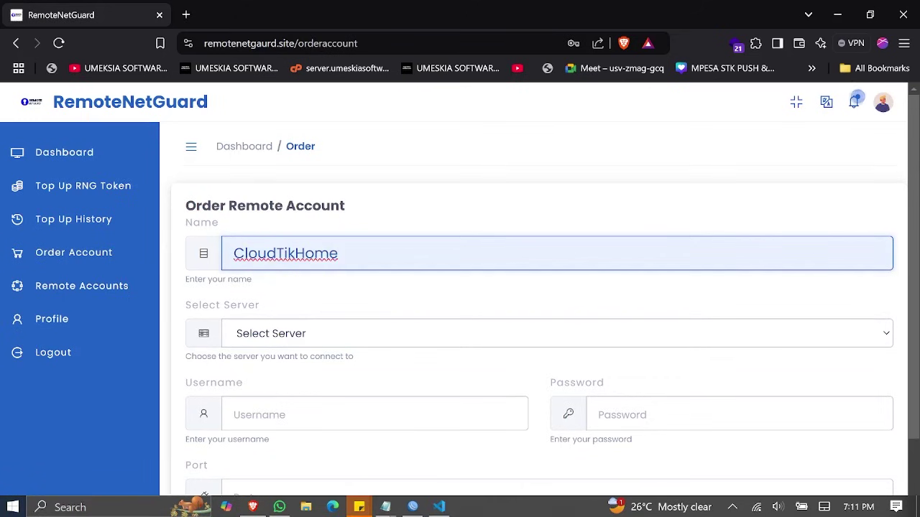
Choose the server VPN ID SR9875342 - United Kingdom - RNG 2000 for the remote account order.
{"action": "scroll", "coordinate": [357, 279], "scroll_direction": "down", "scroll_amount": 1}
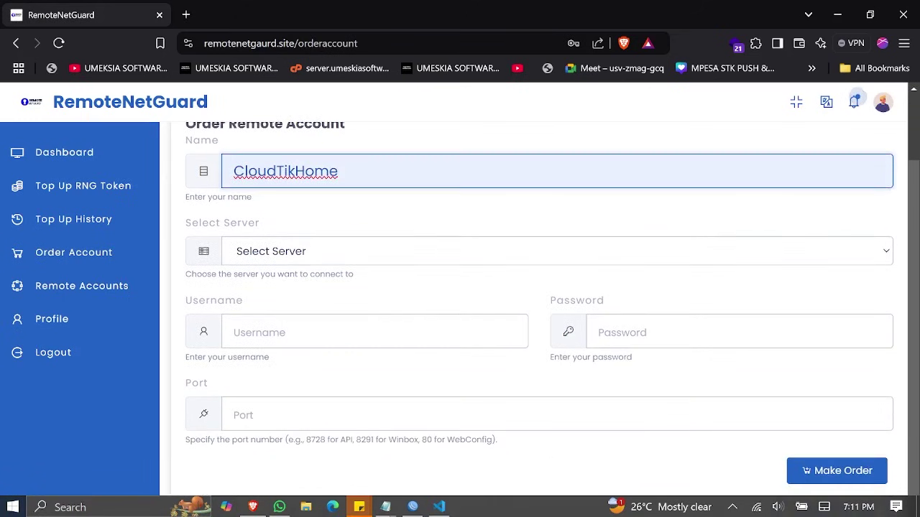
{"action": "left_click", "coordinate": [265, 251]}
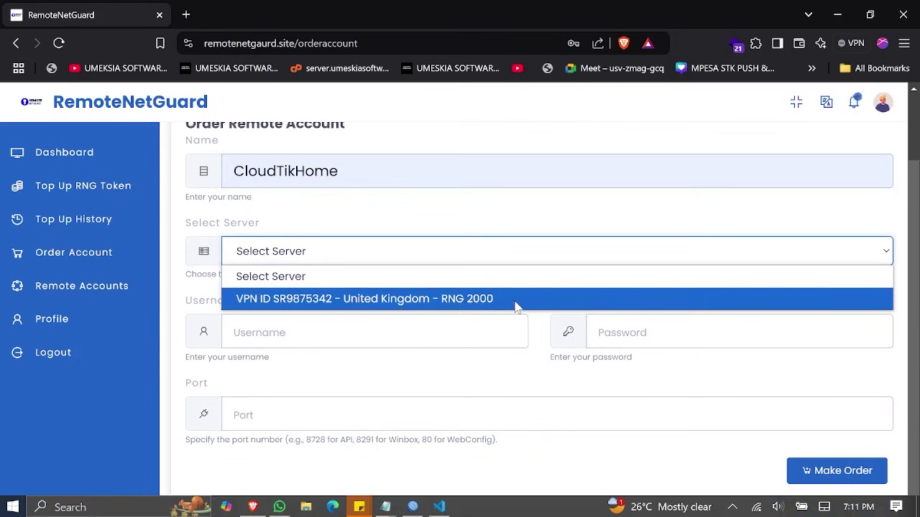
{"action": "scroll", "coordinate": [515, 304], "scroll_direction": "up", "scroll_amount": 1}
{"action": "scroll", "coordinate": [515, 286], "scroll_direction": "down", "scroll_amount": 1}
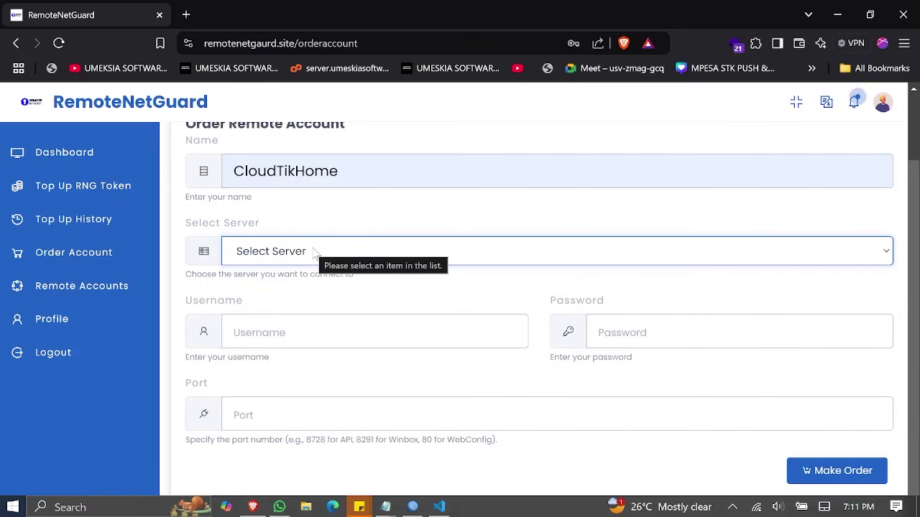
{"action": "left_click", "coordinate": [314, 252]}
{"action": "left_click", "coordinate": [308, 304]}
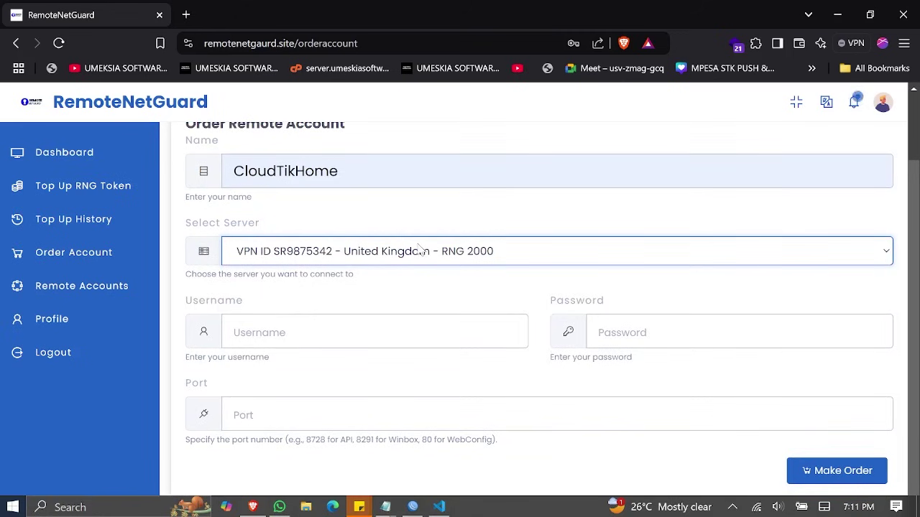
Enter a username for the new remote account in the order form.
{"action": "left_click", "coordinate": [395, 332]}
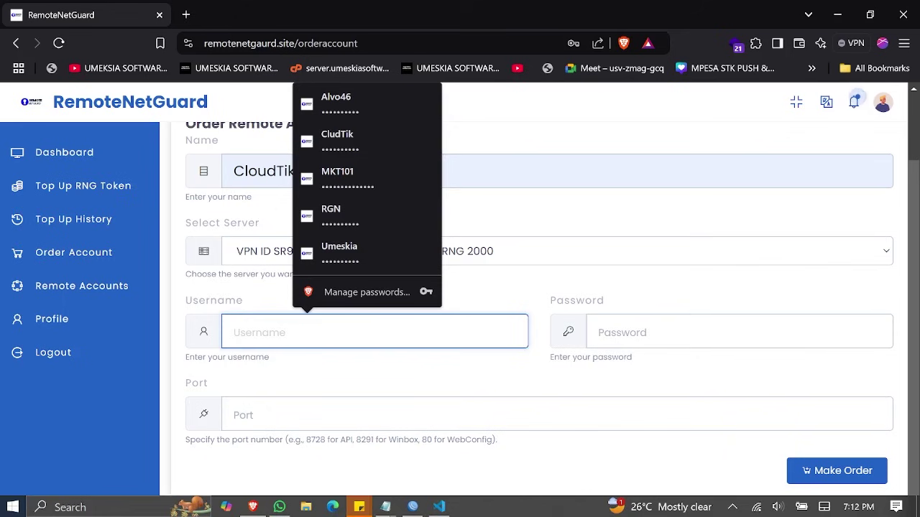
{"action": "type", "text": "T"}
{"action": "key", "text": "BackSpace"}
{"action": "type", "text": "aLVI"}
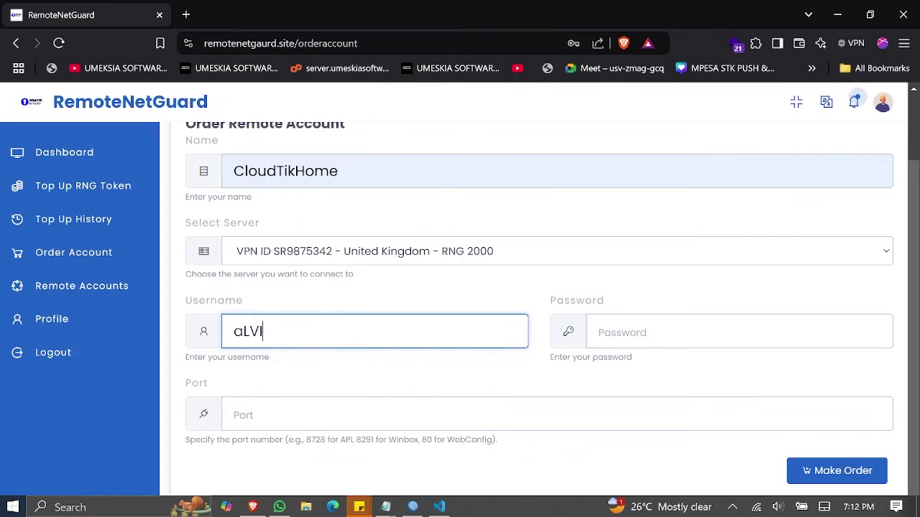
{"action": "key", "text": "BackSpace"}
{"action": "key", "text": "BackSpace"}
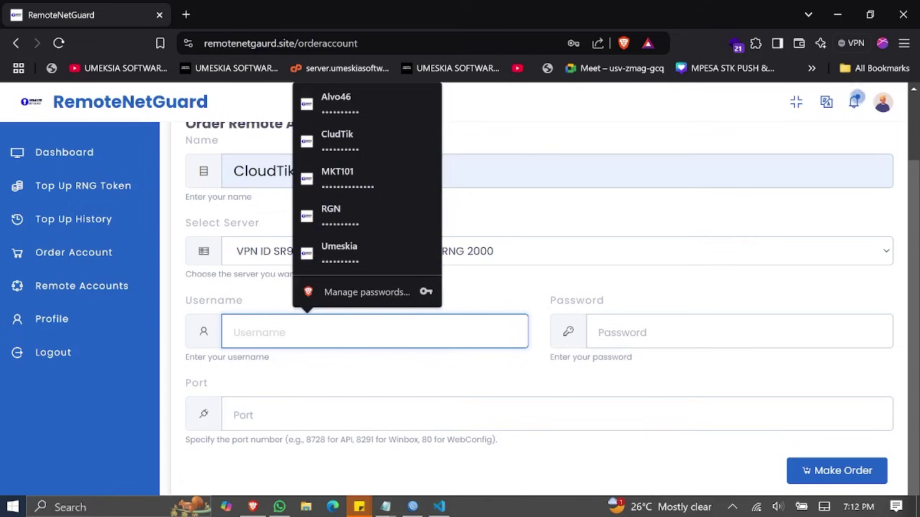
{"action": "type", "text": "Al"}
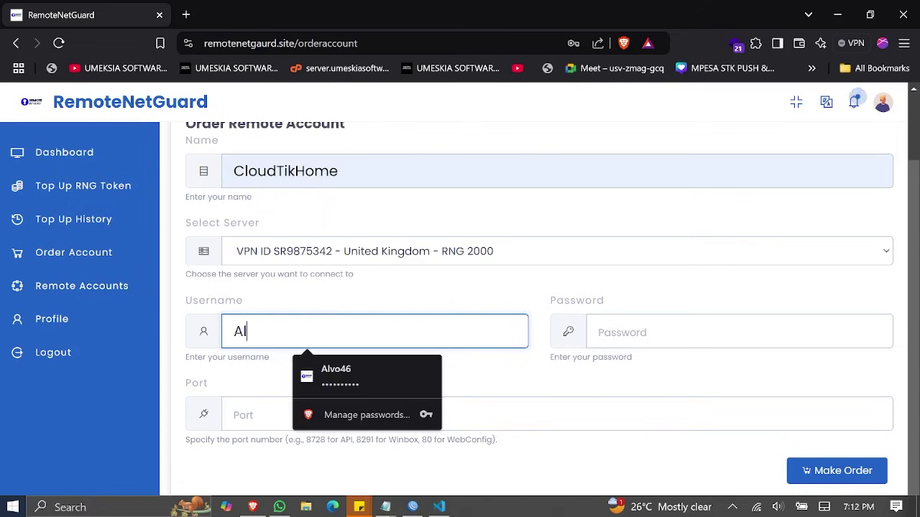
{"action": "type", "text": "vo101"}
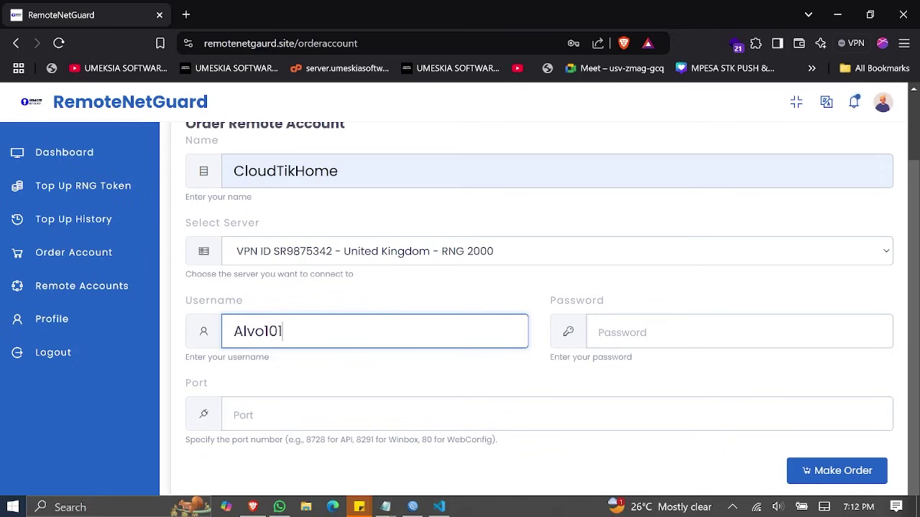
{"action": "left_click", "coordinate": [557, 251]}
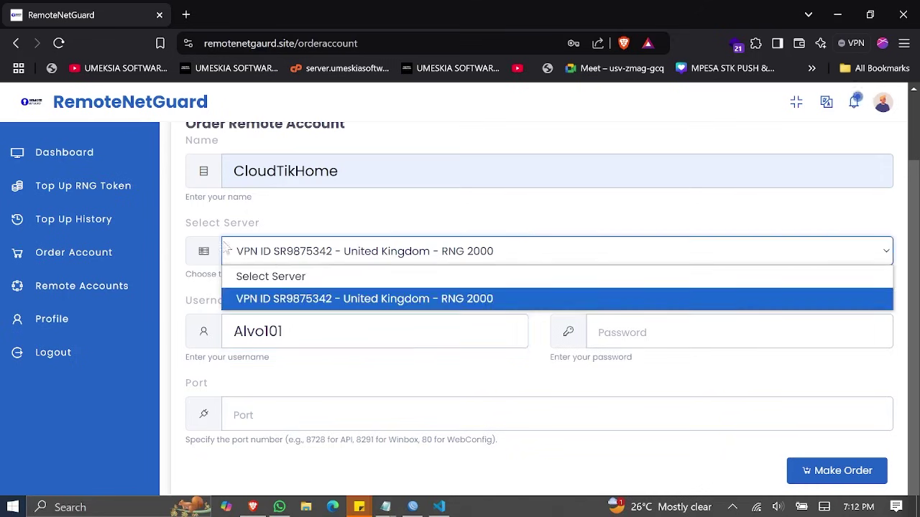
{"action": "left_click", "coordinate": [300, 302]}
{"action": "left_click", "coordinate": [302, 331]}
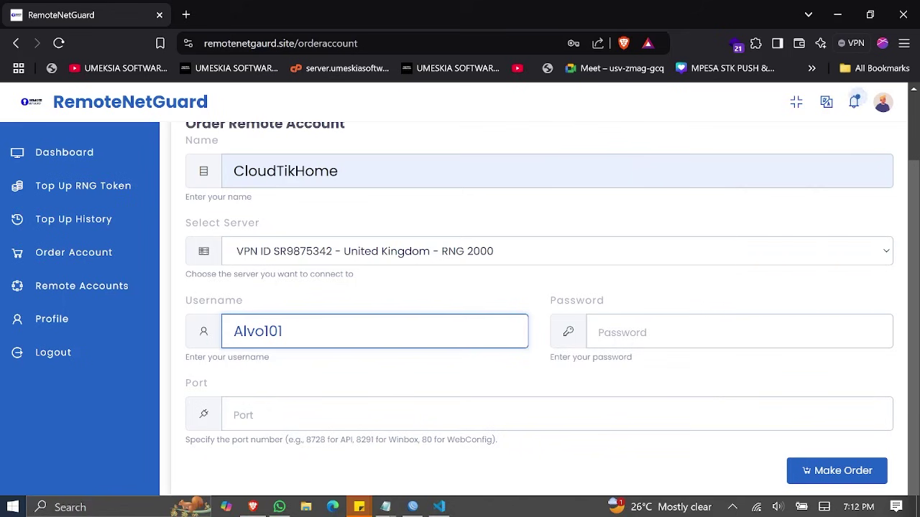
{"action": "left_click", "coordinate": [671, 332]}
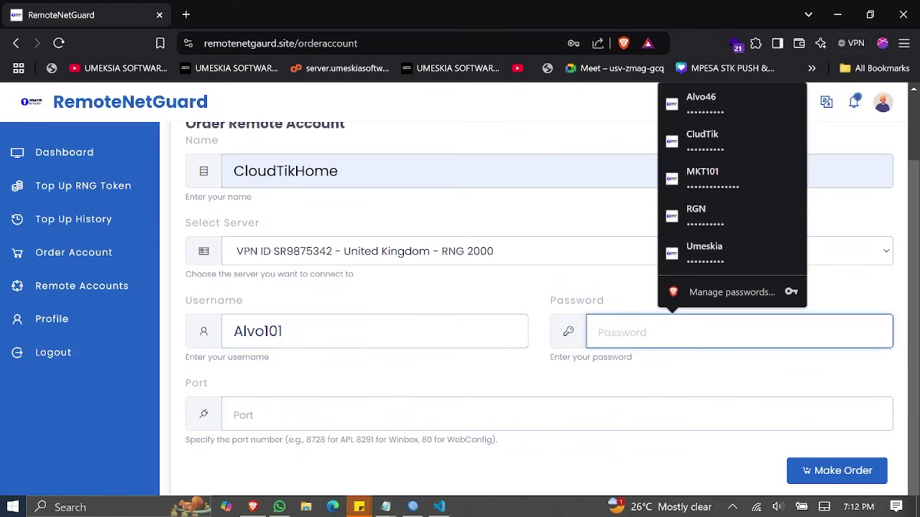
{"action": "key", "text": "ctrl+v"}
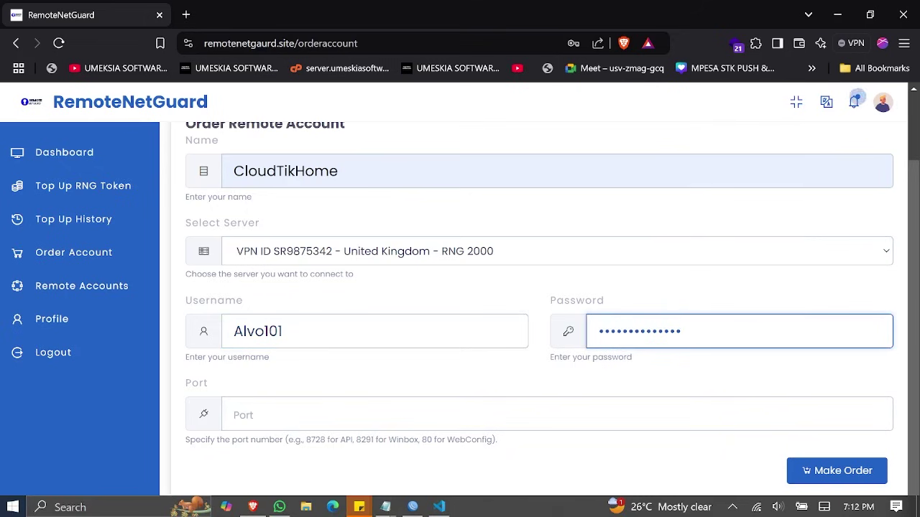
{"action": "key", "text": "ctrl+a"}
{"action": "key", "text": "BackSpace"}
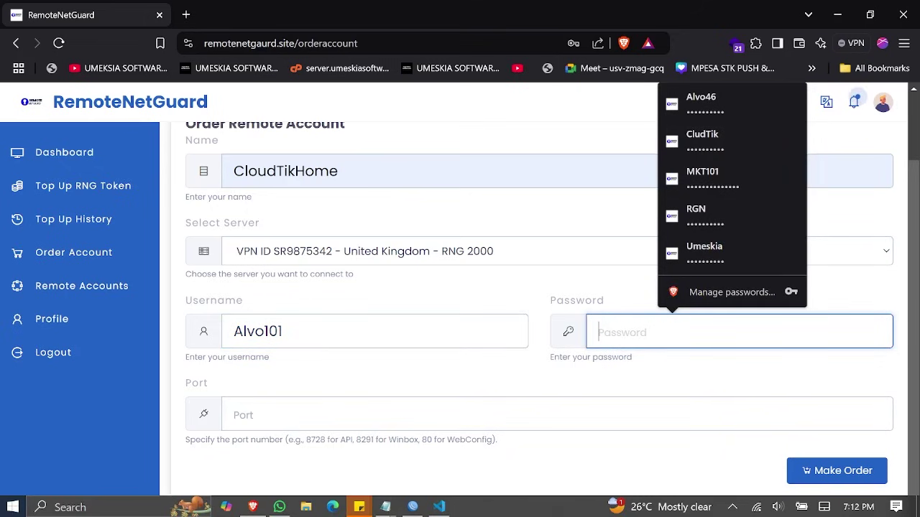
Enter the password for the new remote account in the order form.
{"action": "left_click", "coordinate": [373, 332]}
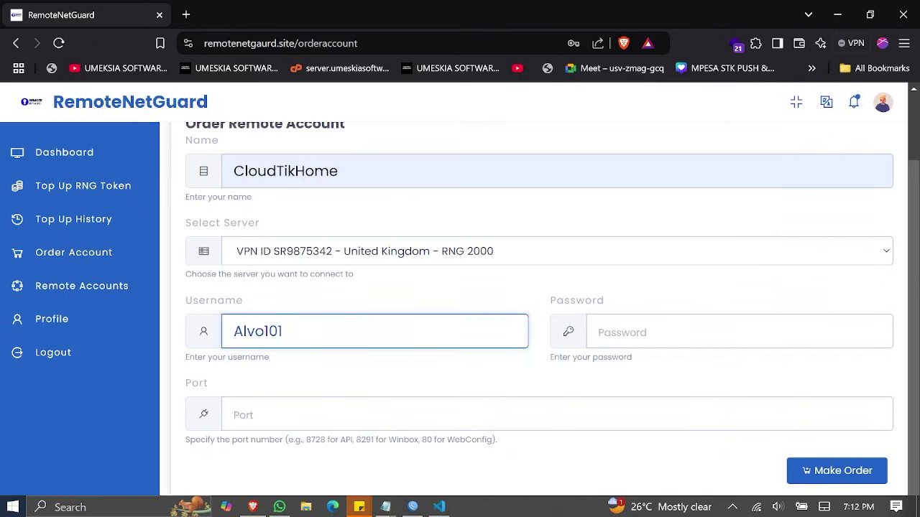
{"action": "left_click", "coordinate": [739, 332]}
{"action": "key", "text": "ctrl+v"}
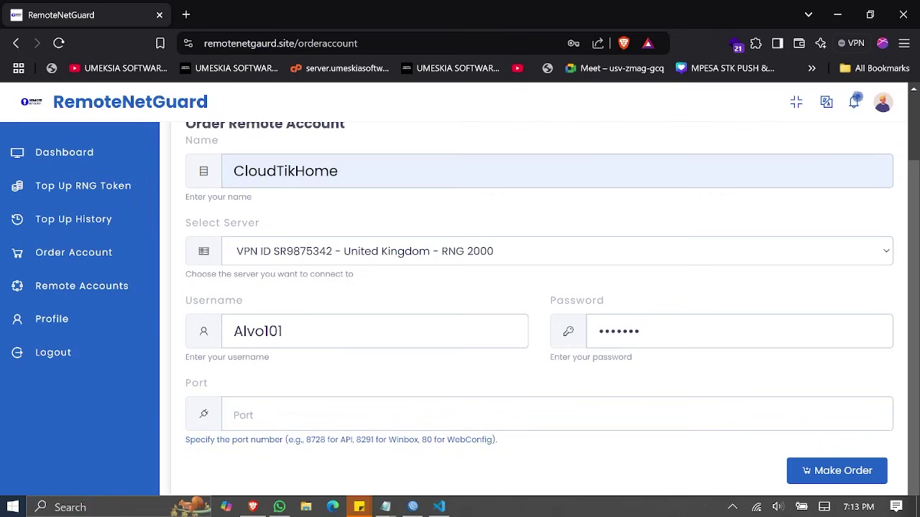
Set the port to 8291, place the remote account order and dismiss the confirmation.
{"action": "key", "text": "Return"}
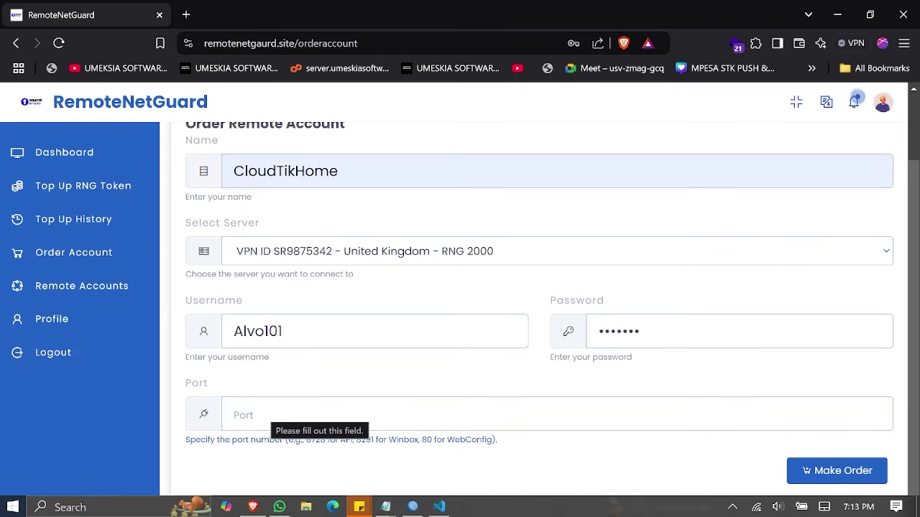
{"action": "left_click", "coordinate": [305, 453]}
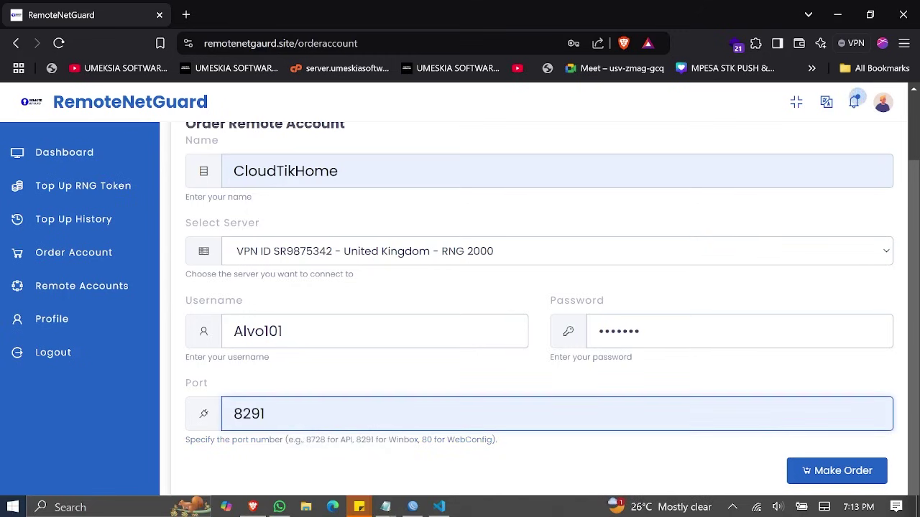
{"action": "left_click", "coordinate": [825, 474]}
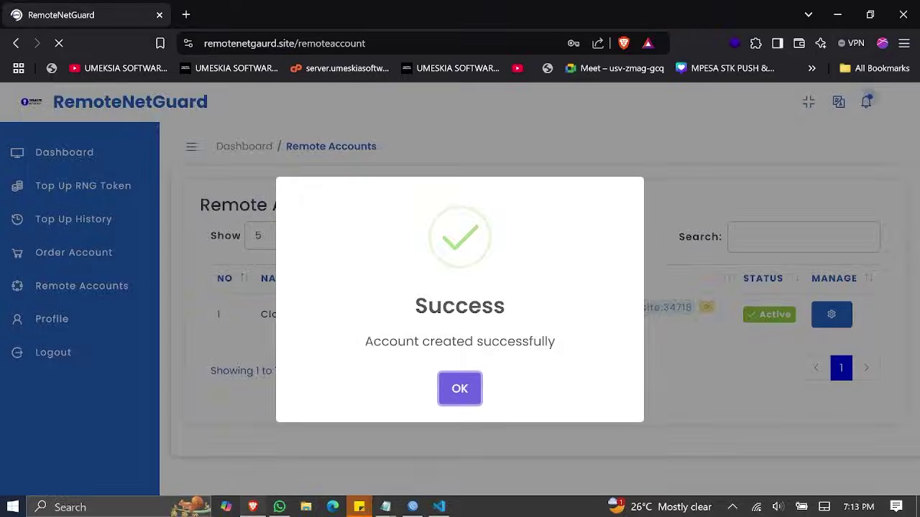
{"action": "left_click", "coordinate": [457, 388]}
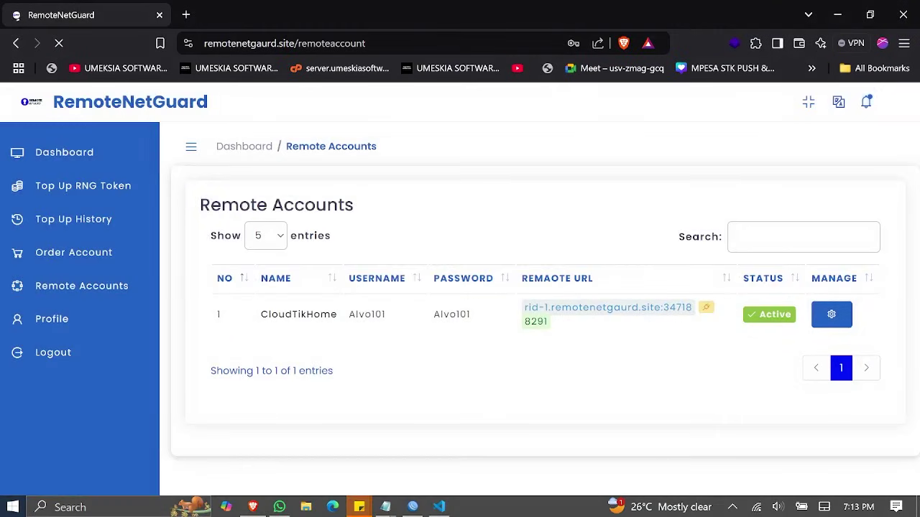
Open the CloudTikHome remote account's management page, review its account information and copy its MikroTik configuration command.
{"action": "left_click", "coordinate": [90, 154]}
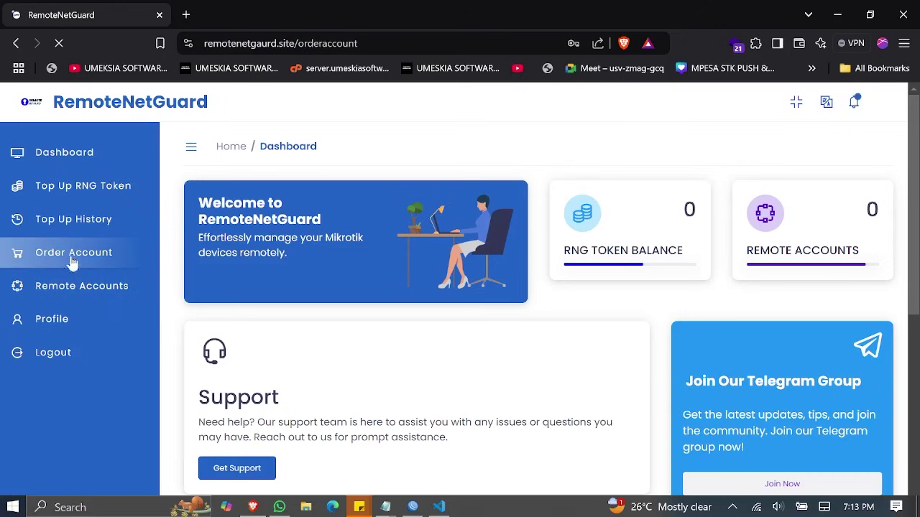
{"action": "left_click", "coordinate": [82, 291]}
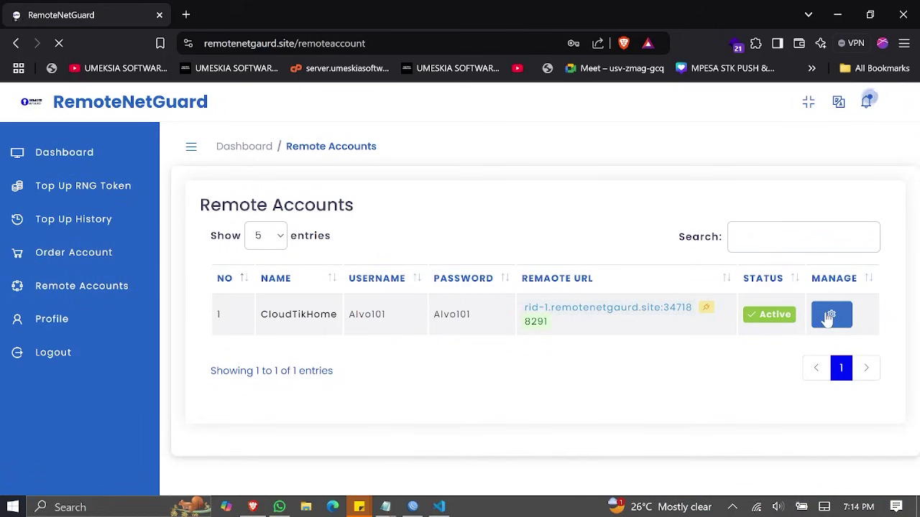
{"action": "left_click", "coordinate": [830, 316]}
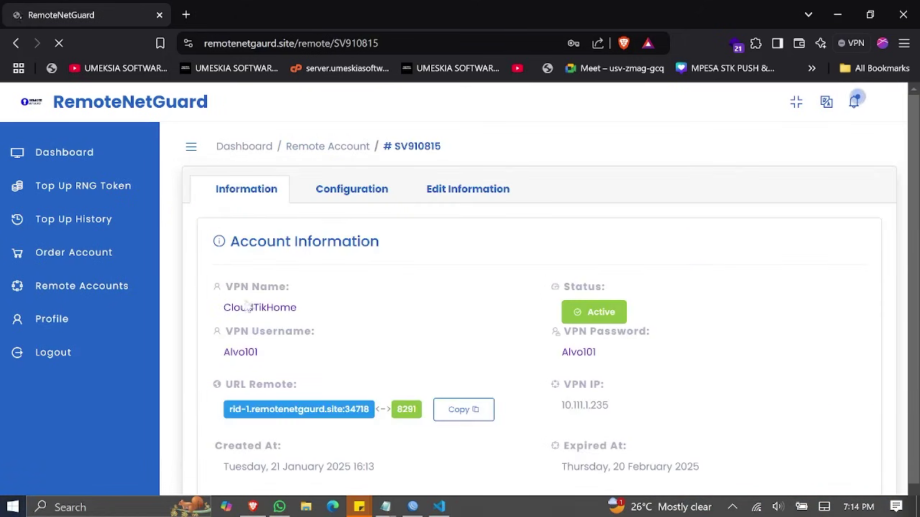
{"action": "left_click", "coordinate": [268, 325]}
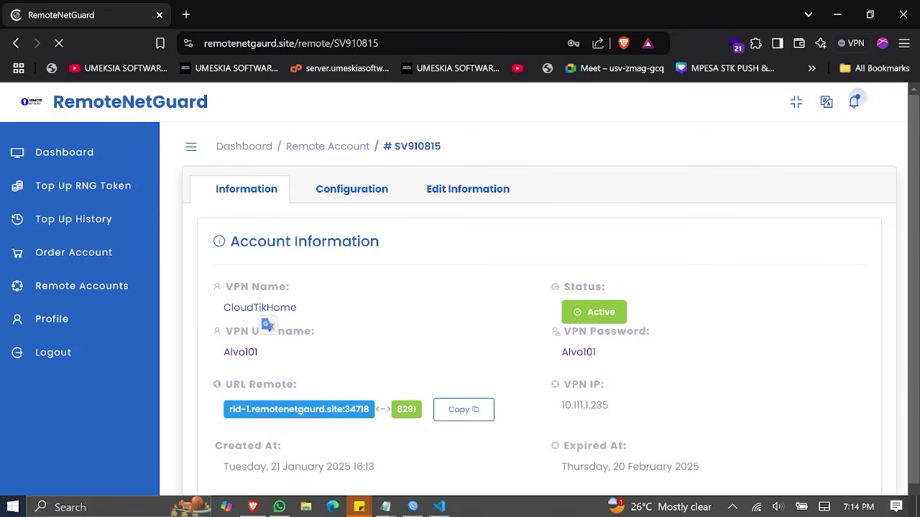
{"action": "scroll", "coordinate": [386, 335], "scroll_direction": "down", "scroll_amount": 1}
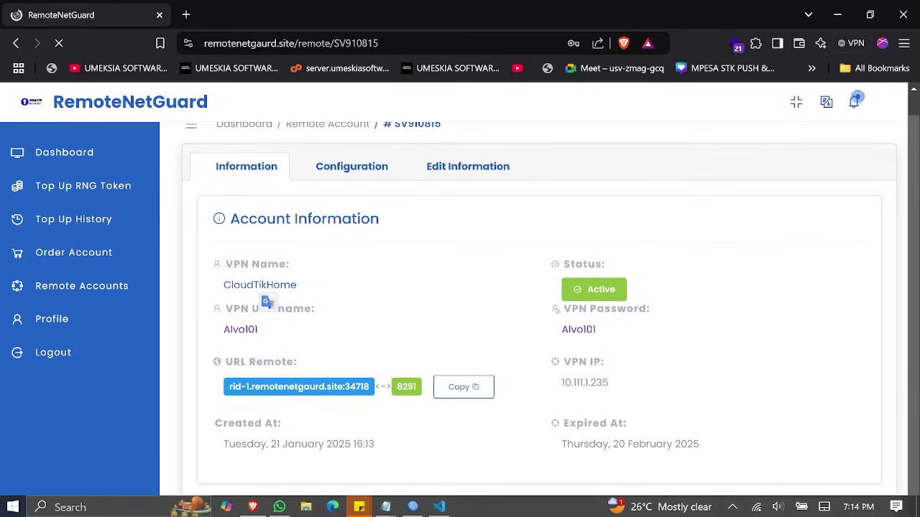
{"action": "left_click", "coordinate": [342, 168]}
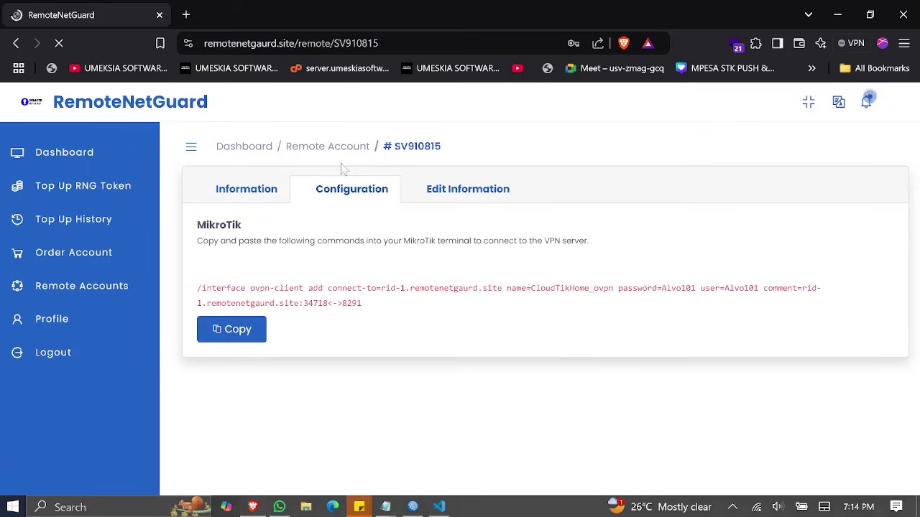
{"action": "left_click", "coordinate": [221, 332]}
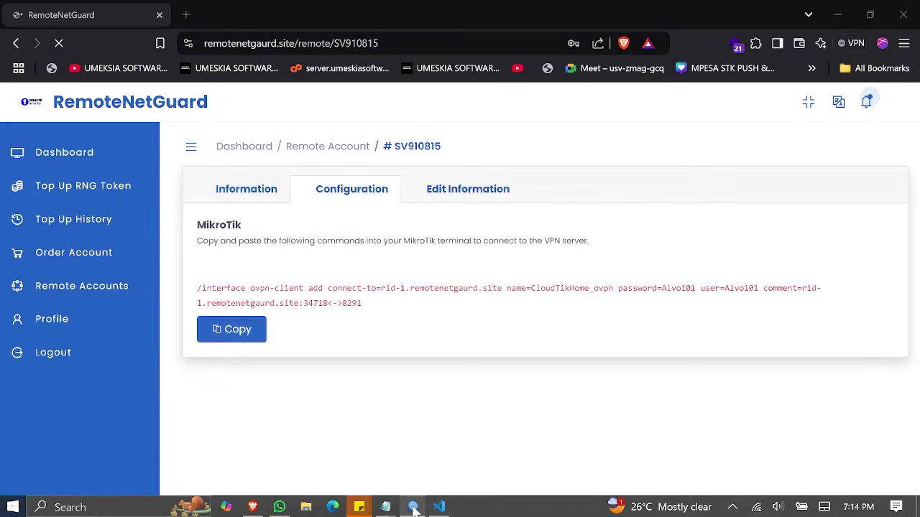
Switch to WinBox and run the copied ovpn-client command, containing the VPN username and password, in a new terminal.
{"action": "left_click", "coordinate": [412, 505]}
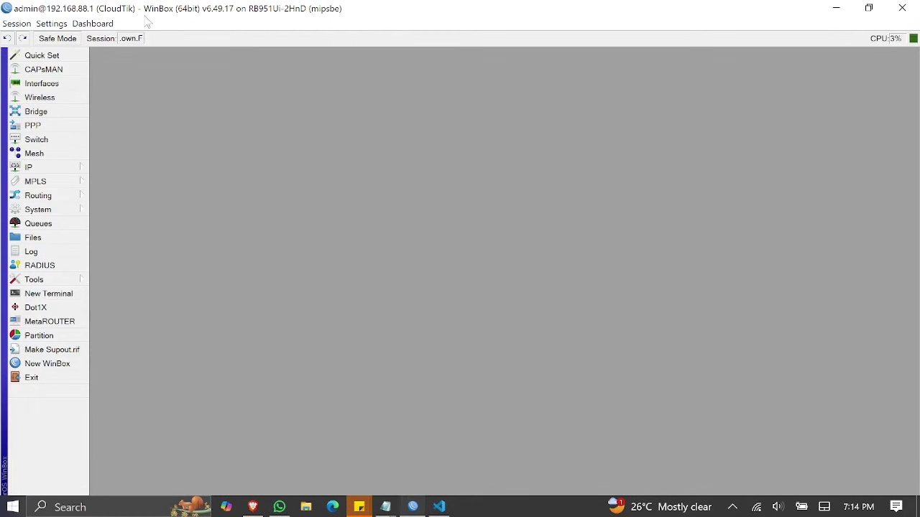
{"action": "left_click", "coordinate": [54, 293]}
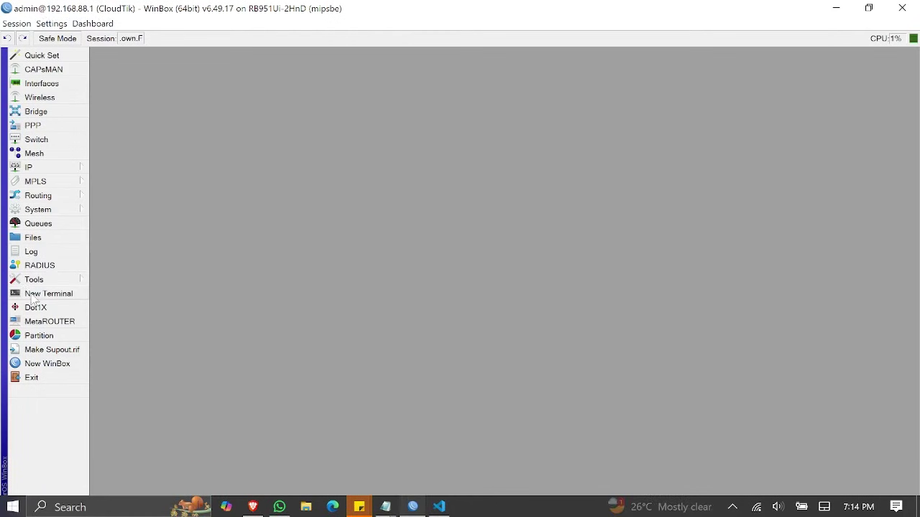
{"action": "right_click", "coordinate": [288, 196]}
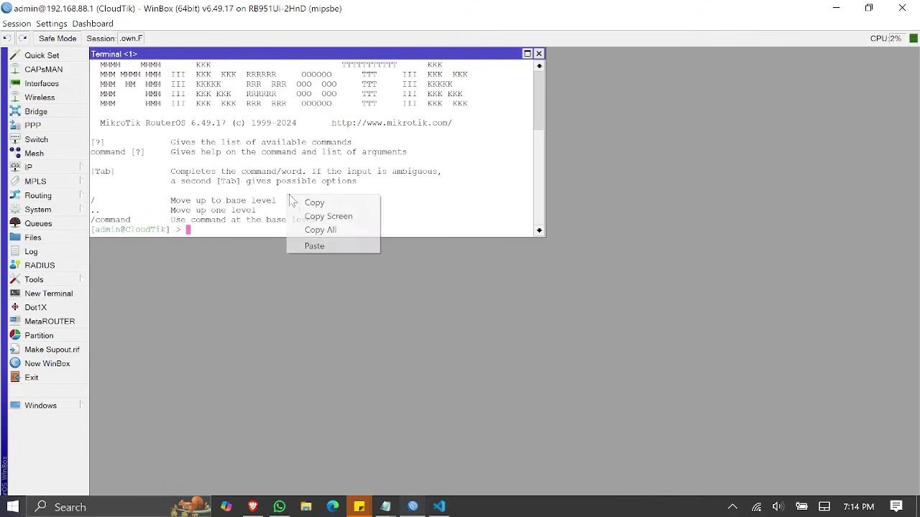
{"action": "left_click", "coordinate": [311, 246]}
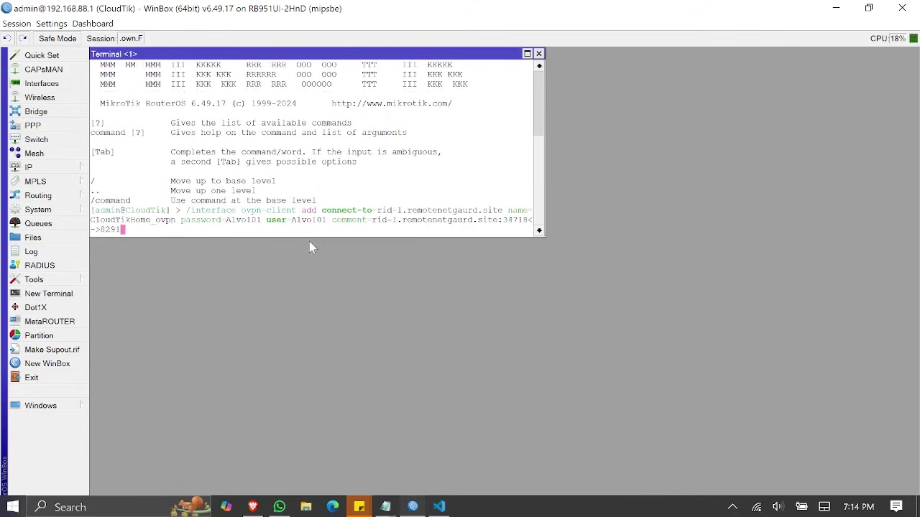
{"action": "key", "text": "Return"}
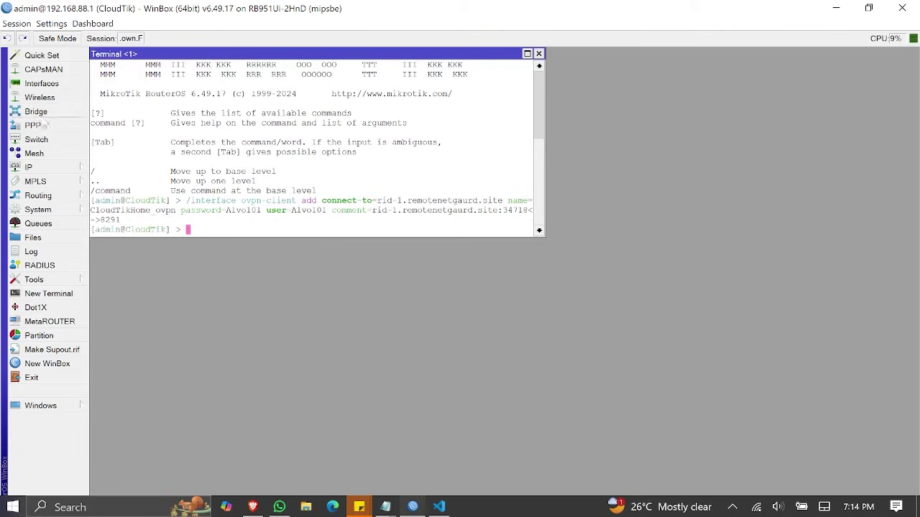
Open the CloudTikHome_ovpn client among the PPP interfaces to check its connection status.
{"action": "left_click", "coordinate": [33, 126]}
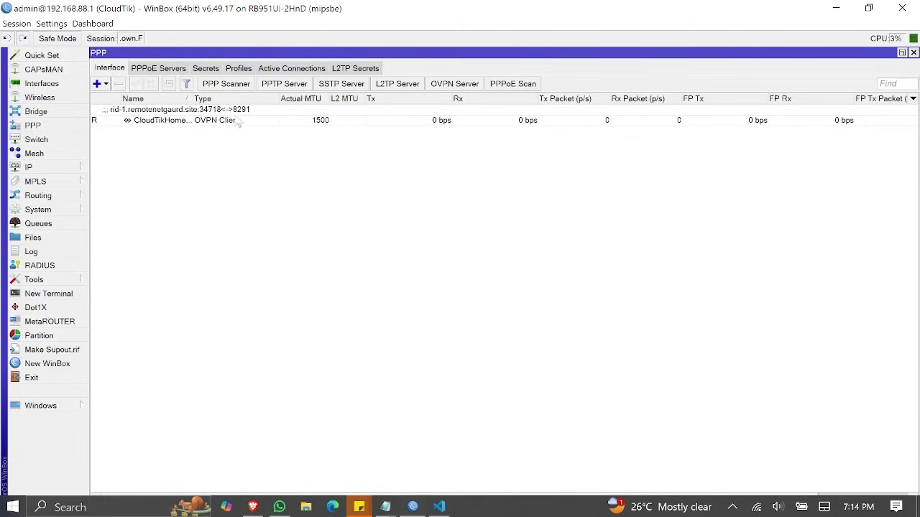
{"action": "left_click", "coordinate": [307, 120]}
{"action": "double_click", "coordinate": [307, 121]}
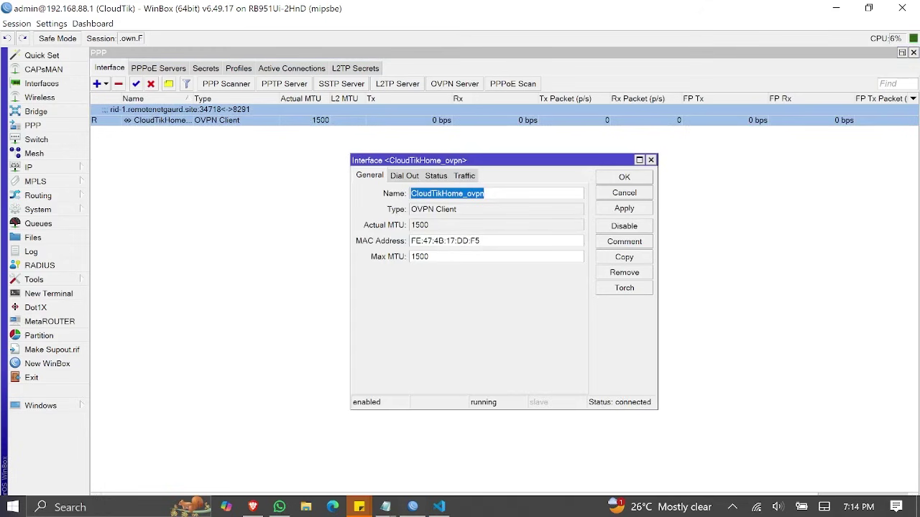
Switch back to the browser, decline saving the password and copy the remote URL from the CloudTikHome account information.
{"action": "left_click", "coordinate": [252, 506]}
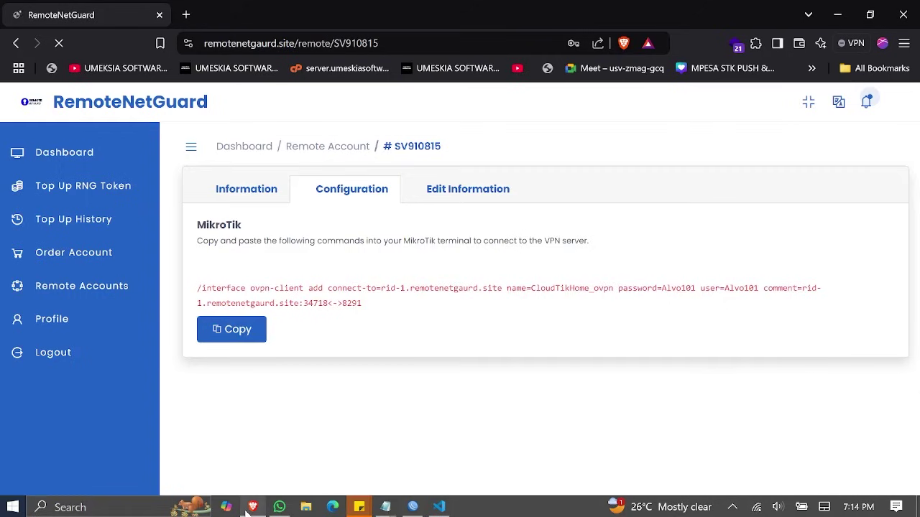
{"action": "left_click", "coordinate": [248, 190]}
{"action": "scroll", "coordinate": [341, 242], "scroll_direction": "down", "scroll_amount": 1}
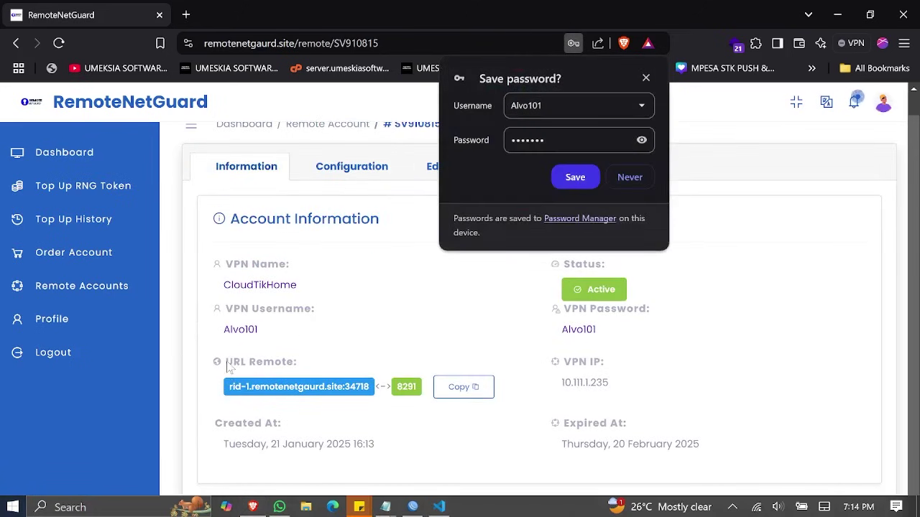
{"action": "left_click", "coordinate": [628, 177]}
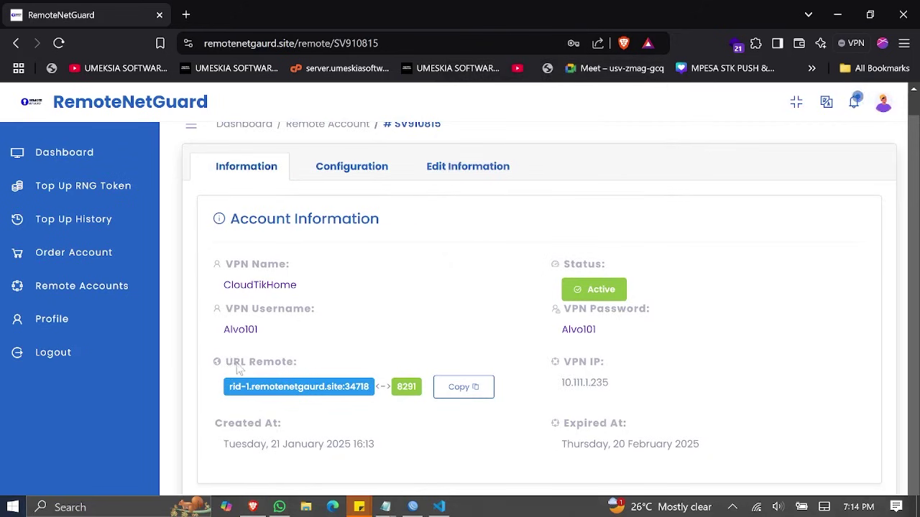
{"action": "left_click", "coordinate": [468, 390]}
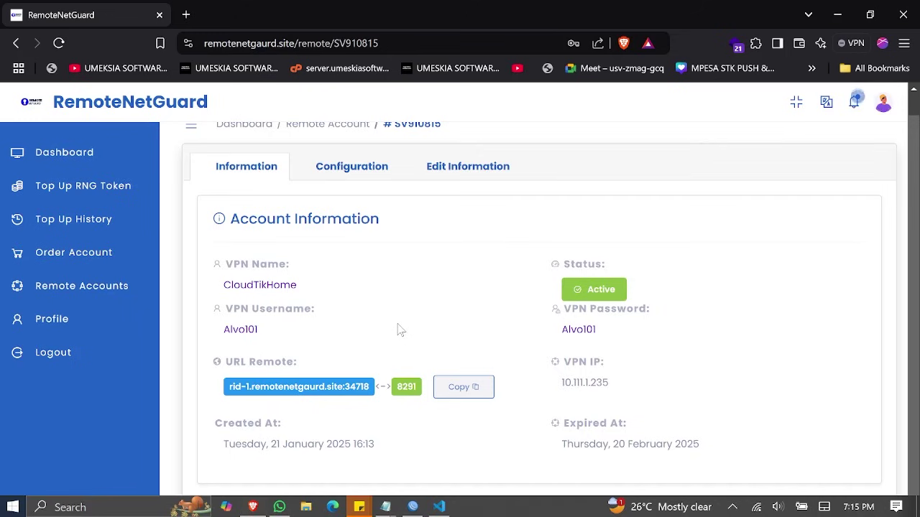
Return to WinBox, start a new WinBox session and connect to rid-1.remotenetgaurd.site:34718 with the already filled-in login.
{"action": "left_click", "coordinate": [414, 507]}
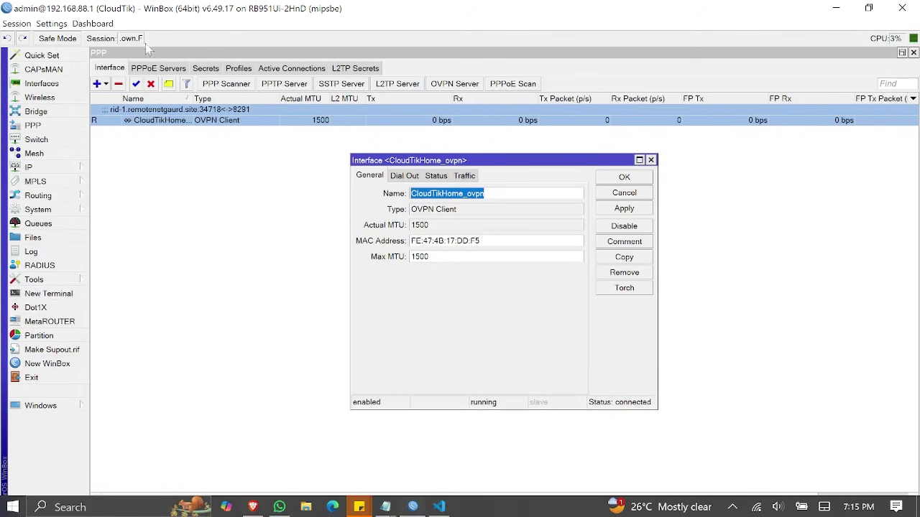
{"action": "left_click", "coordinate": [46, 364]}
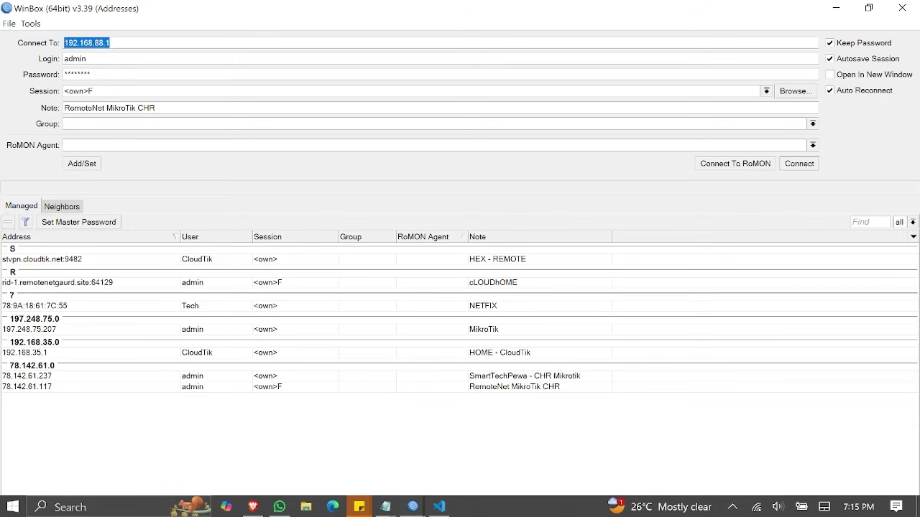
{"action": "key", "text": "ctrl+v"}
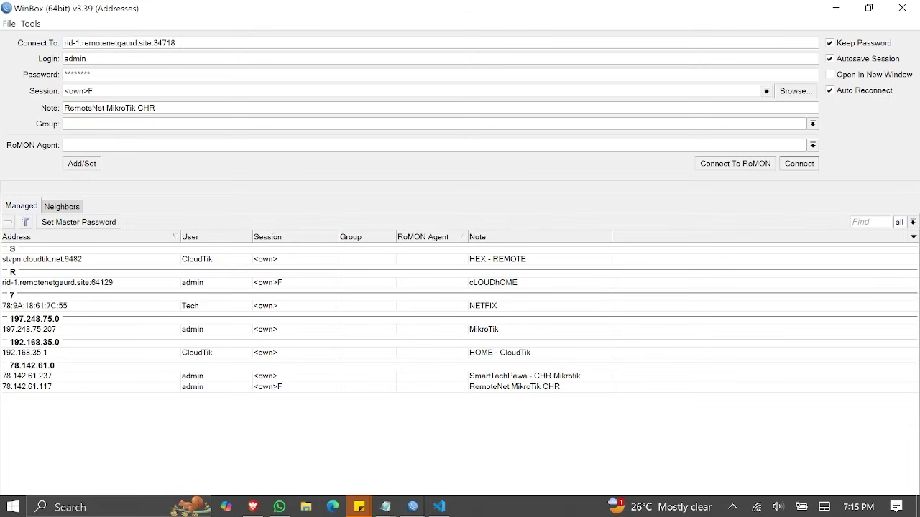
{"action": "key", "text": "Tab"}
{"action": "key", "text": "Tab"}
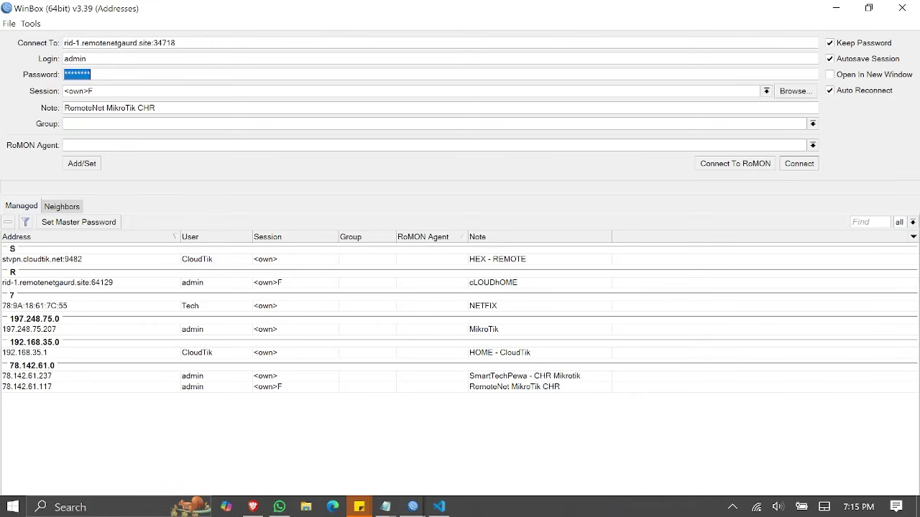
{"action": "left_click", "coordinate": [793, 166]}
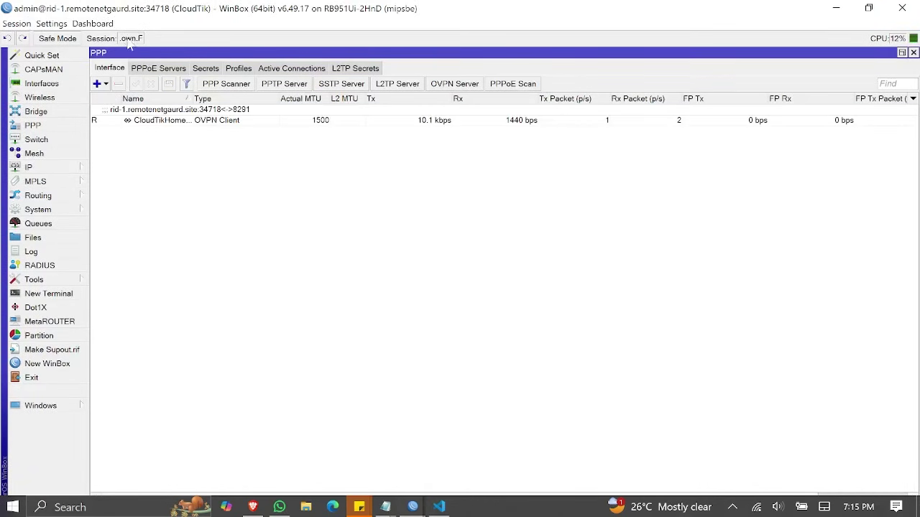
In the remote session, inspect the CloudTikHome_ovpn interface, close it and the PPP window, and view the router log.
{"action": "double_click", "coordinate": [189, 120]}
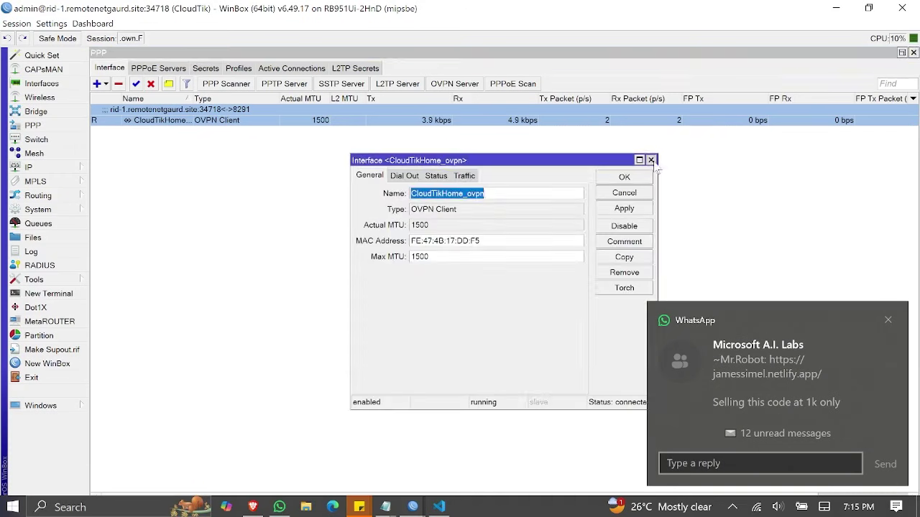
{"action": "left_click", "coordinate": [651, 160]}
{"action": "left_click", "coordinate": [913, 52]}
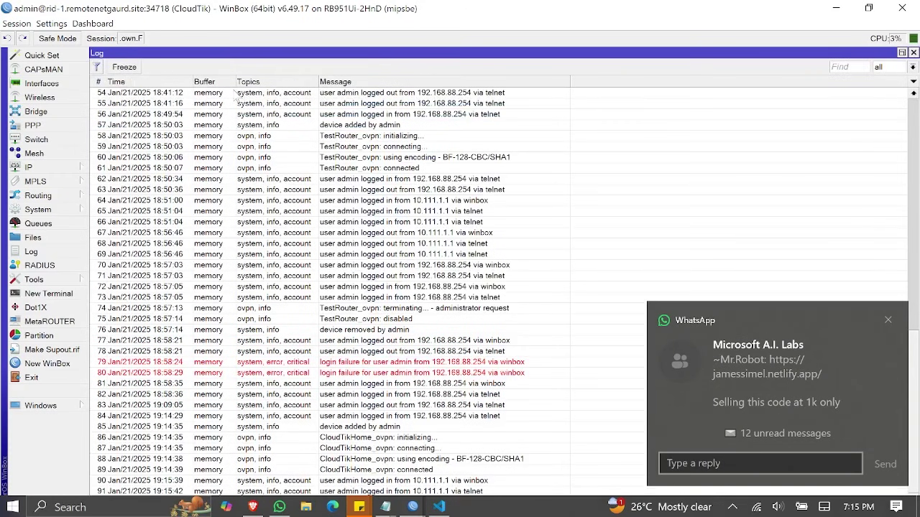
{"action": "double_click", "coordinate": [61, 14]}
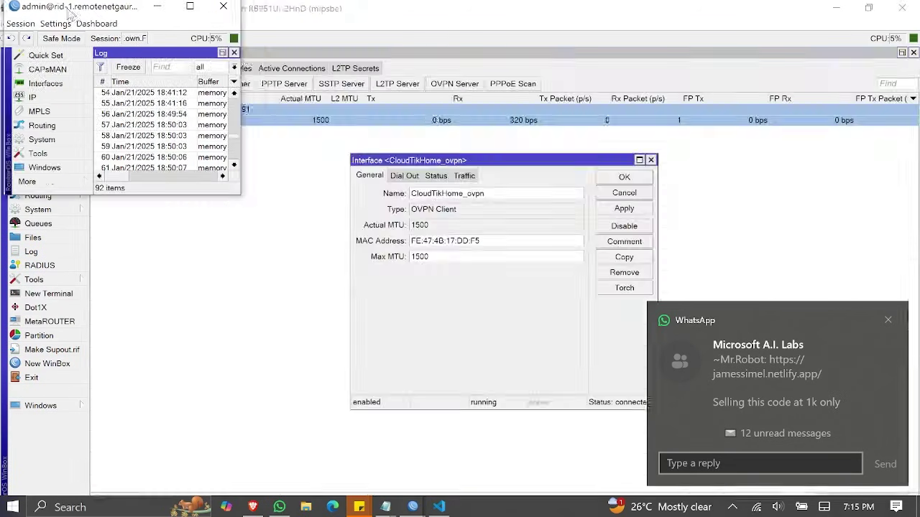
{"action": "double_click", "coordinate": [119, 7]}
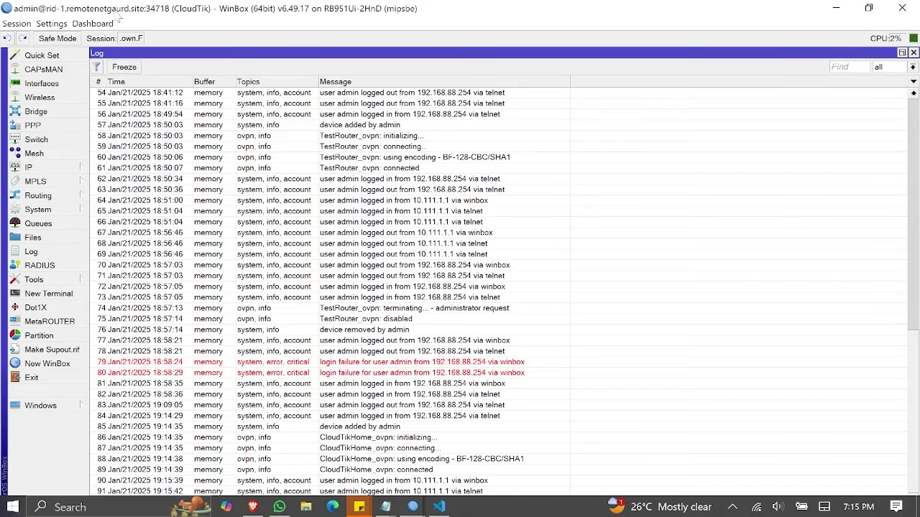
Minimize the remote and local WinBox sessions to compare their connection addresses, and bring up both sessions' window previews.
{"action": "left_click", "coordinate": [836, 8]}
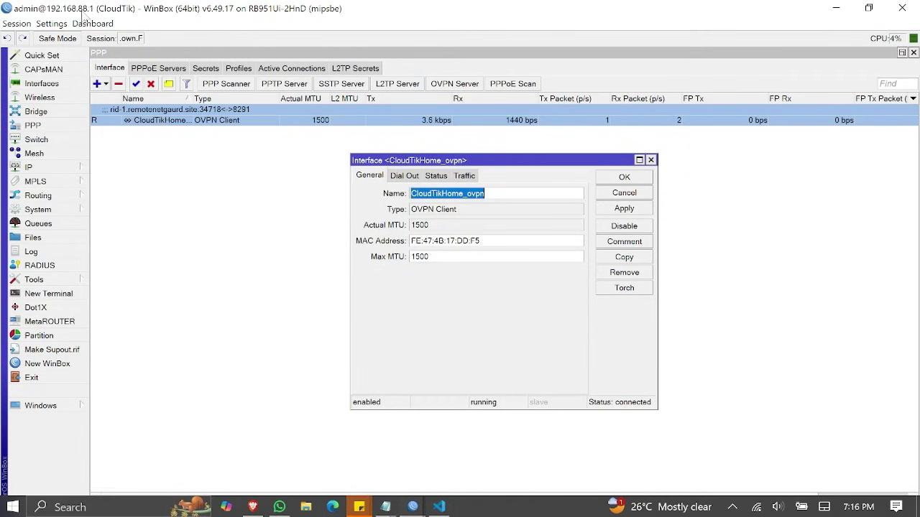
{"action": "left_click", "coordinate": [836, 8]}
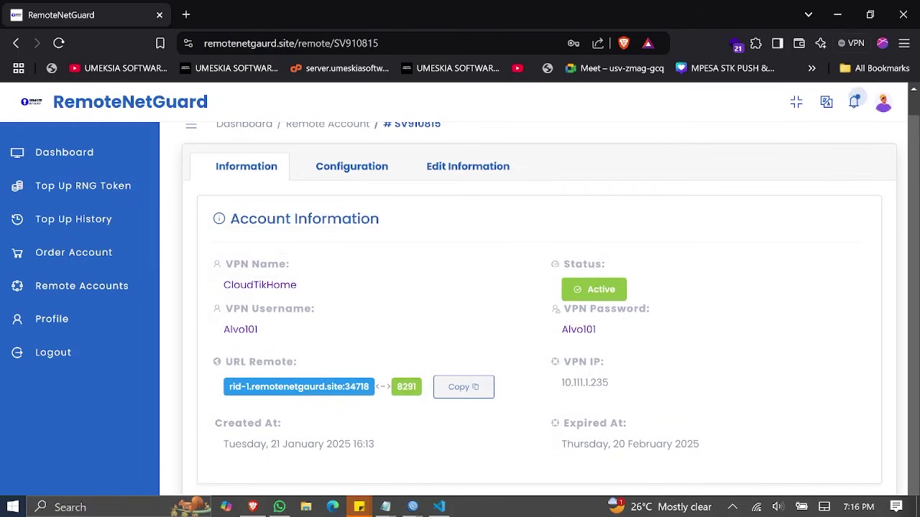
{"action": "left_click", "coordinate": [413, 507]}
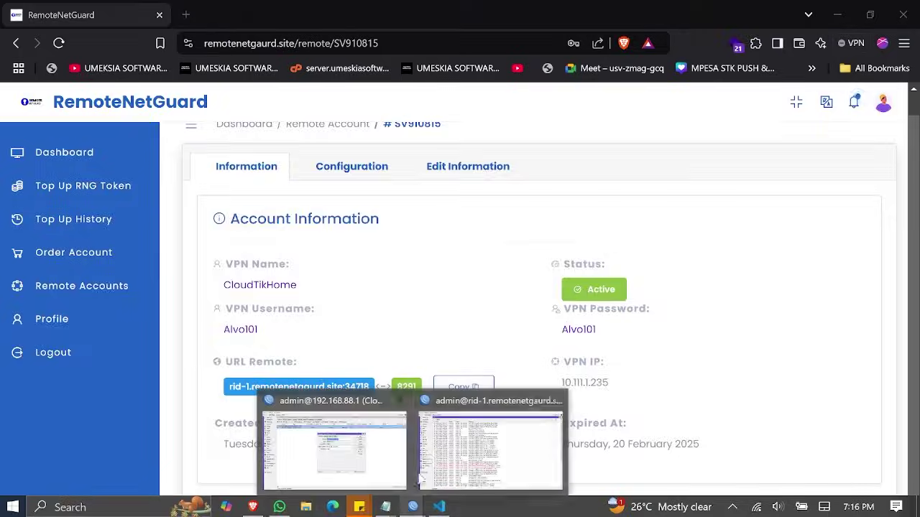